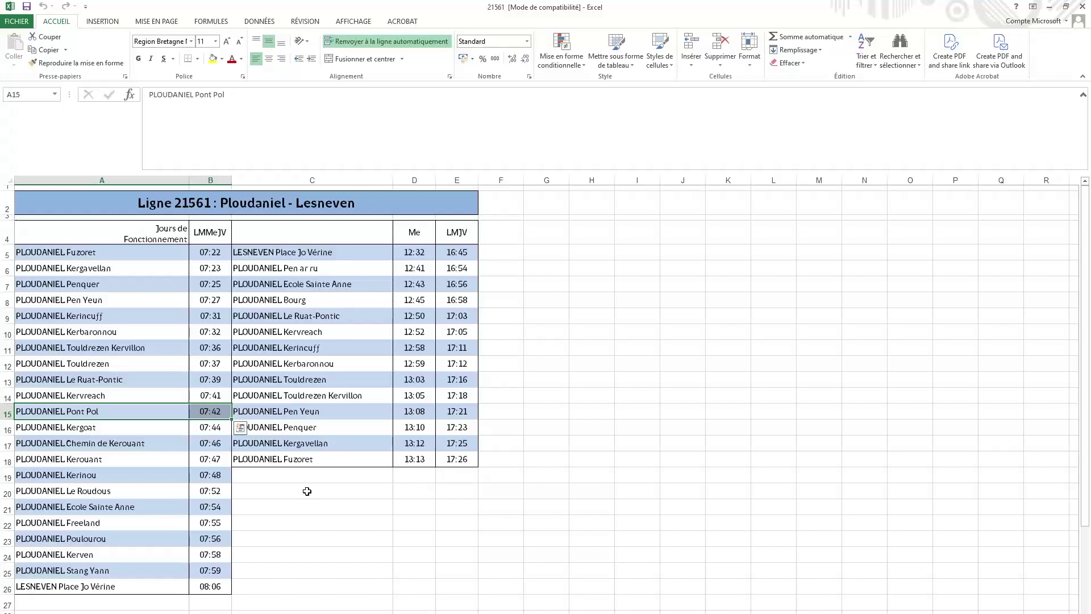
Switch to the bilan-creation-arrets-2023-2024 workbook and examine the Ligne 2156-1 new-stop entry and its SAEIV date.
key(Escape)
mouse_move(401, 613)
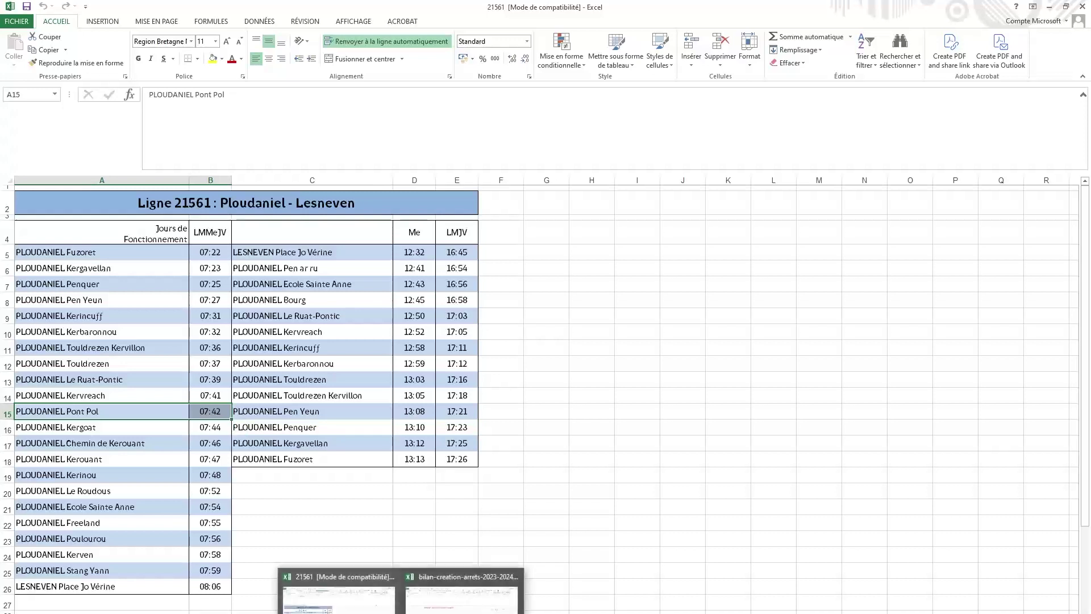
click(461, 594)
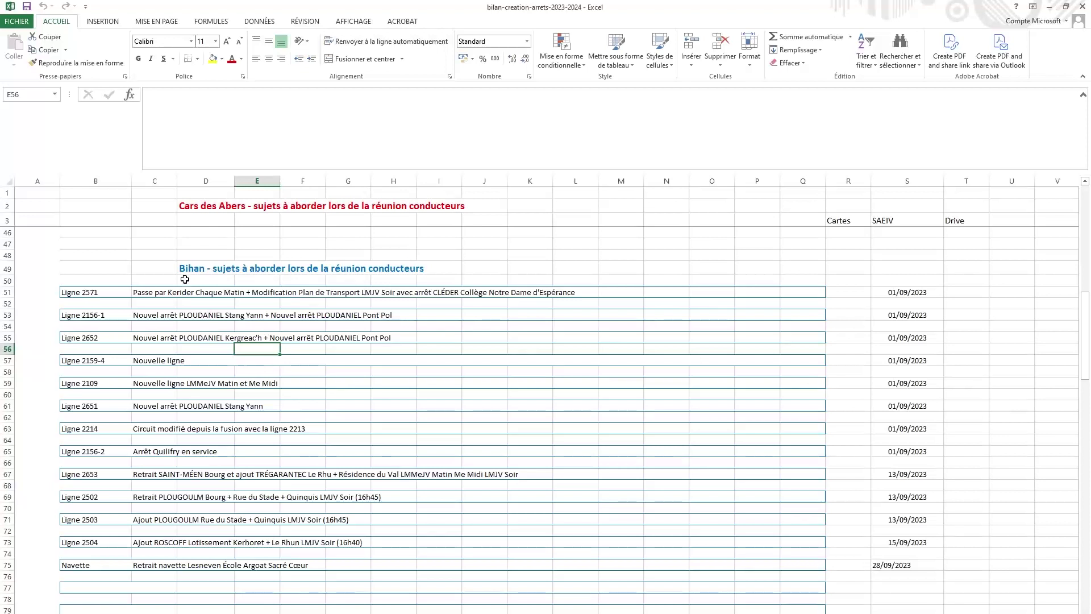
drag(1086, 361, 1088, 230)
scroll(742, 466, down, 2)
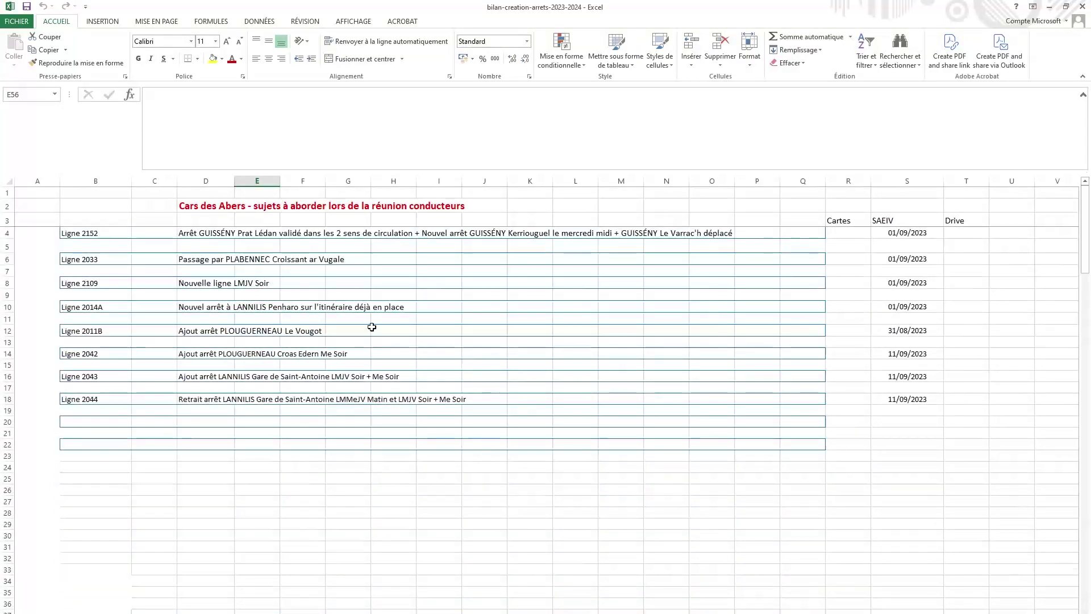
scroll(333, 432, down, 13)
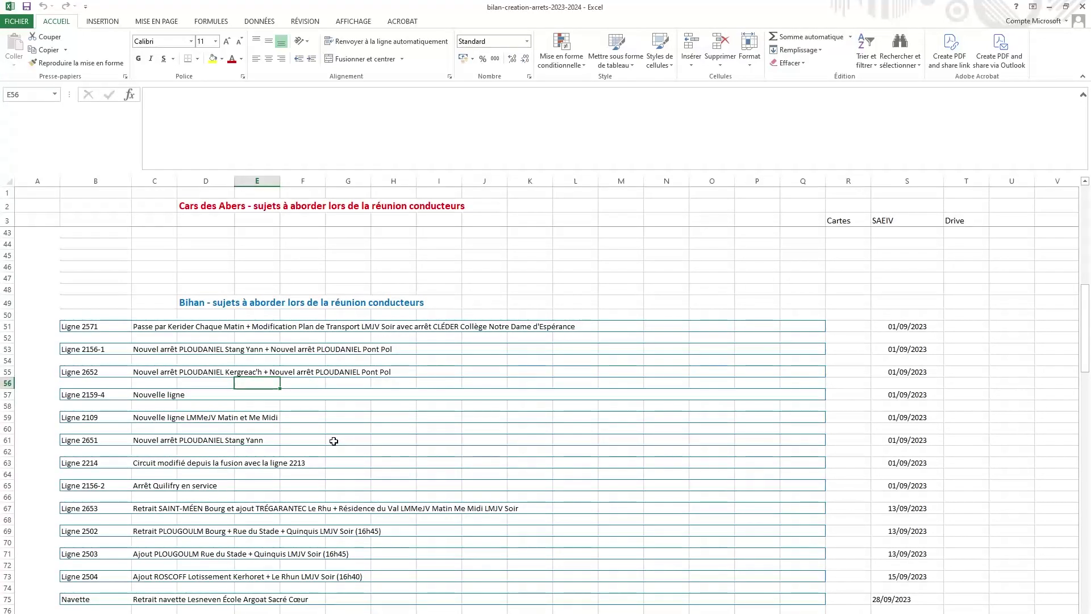
click(85, 351)
drag(86, 351, 389, 350)
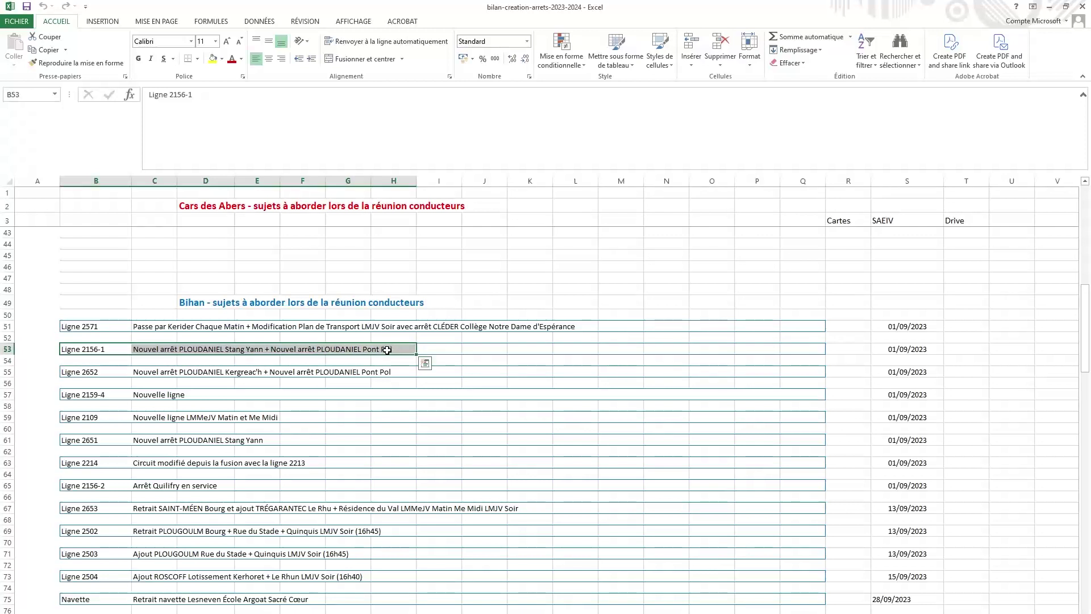
click(390, 350)
click(923, 348)
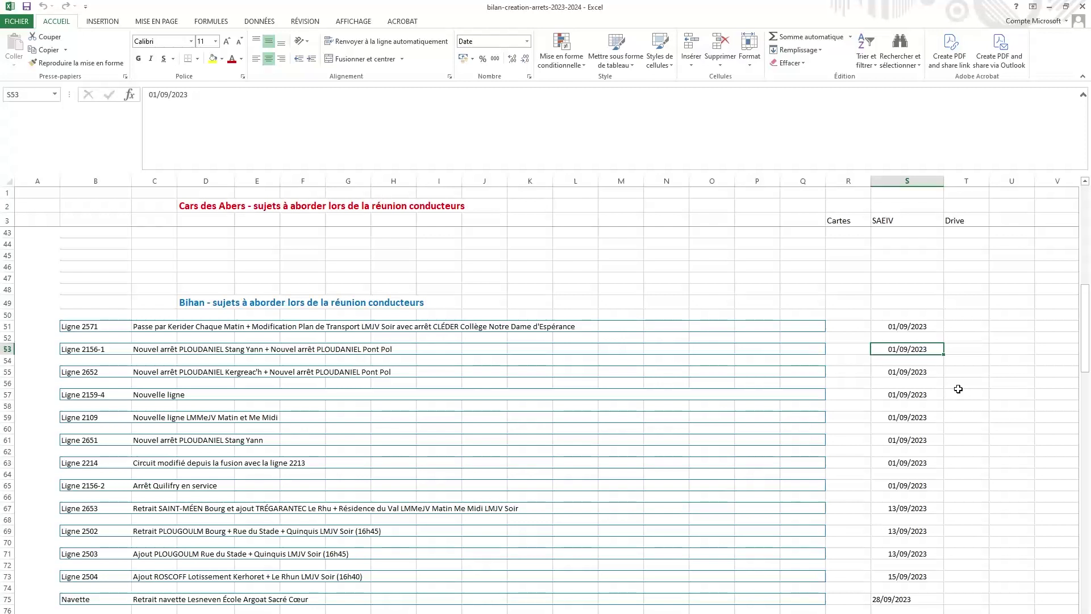
Switch to the LocBus administration, open line 21561 Ploudaniel - Lesneven, check the Pont Pol stop among its line stops and save the line.
mouse_move(207, 612)
click(245, 607)
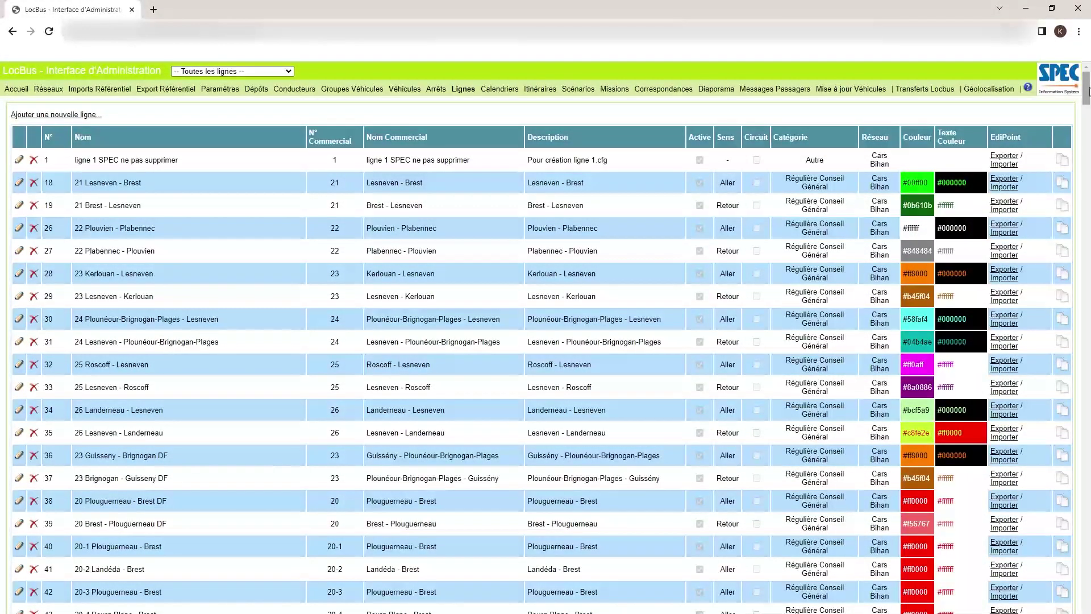
drag(1089, 92, 1089, 557)
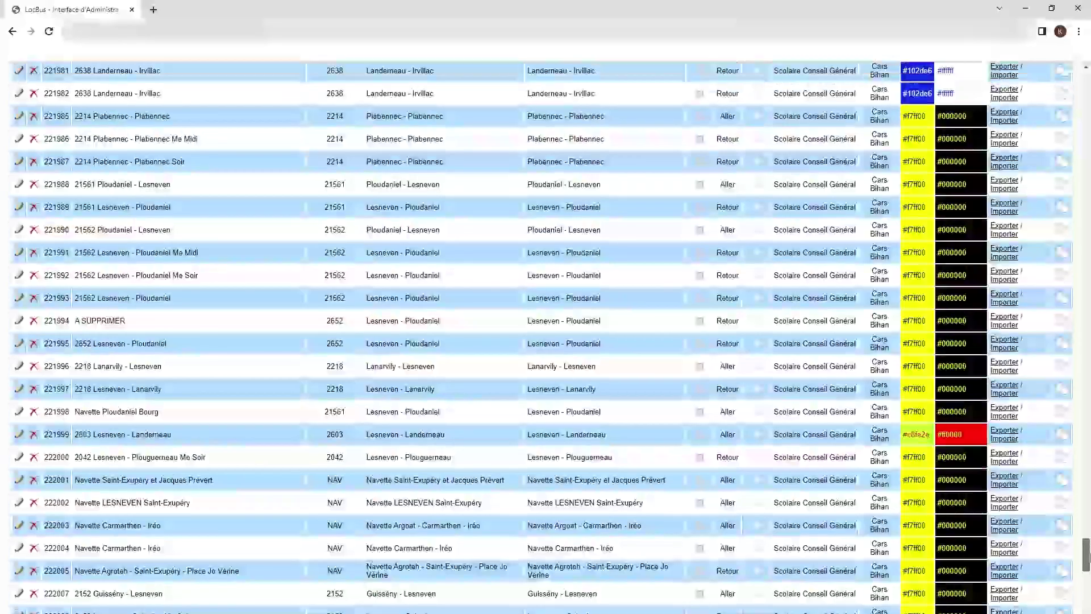
click(18, 184)
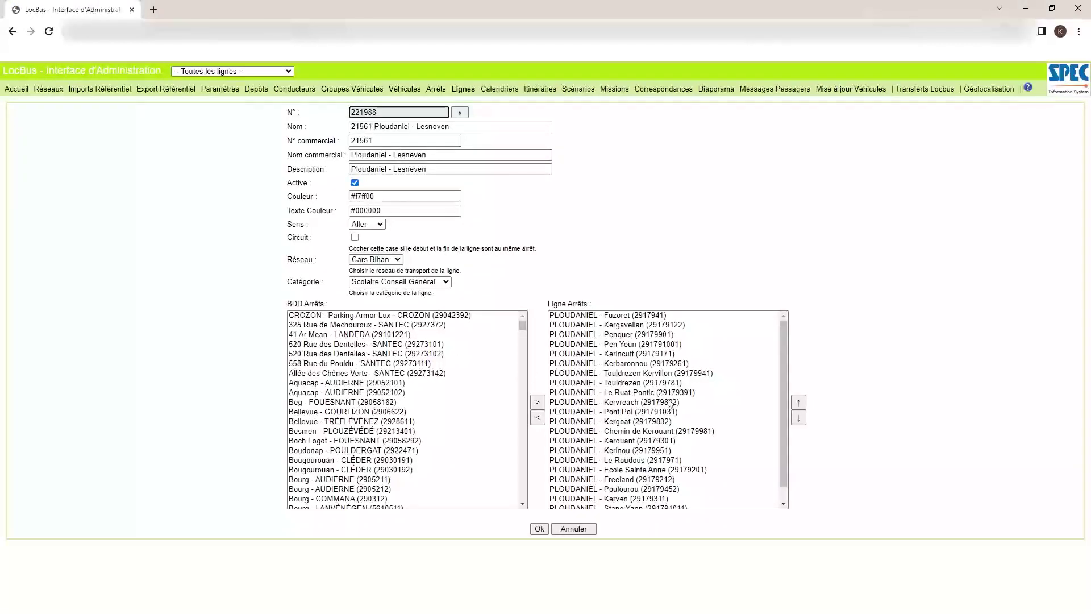
click(644, 412)
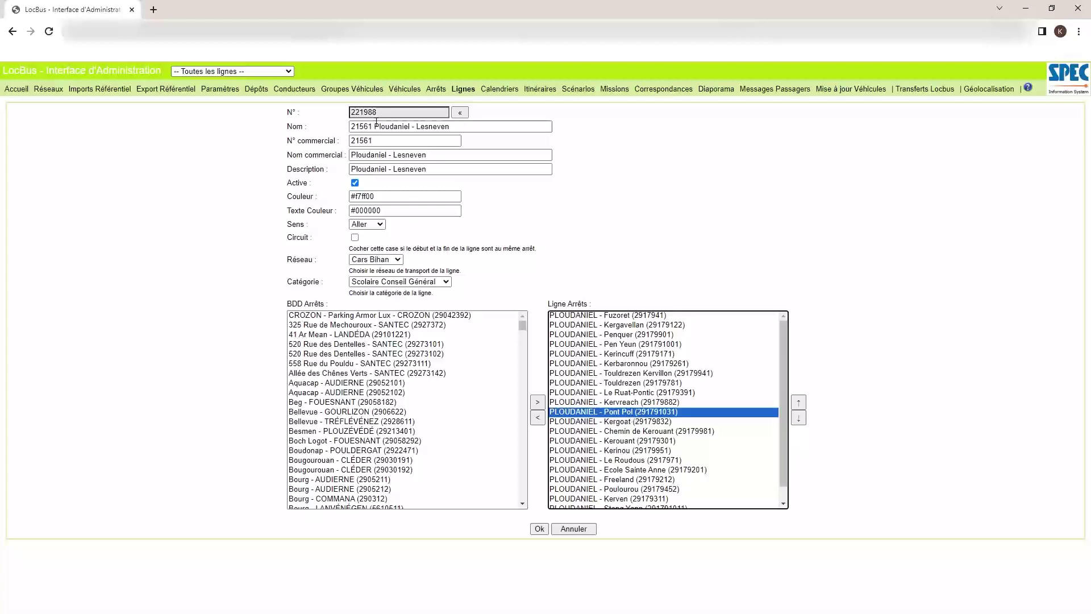
click(540, 530)
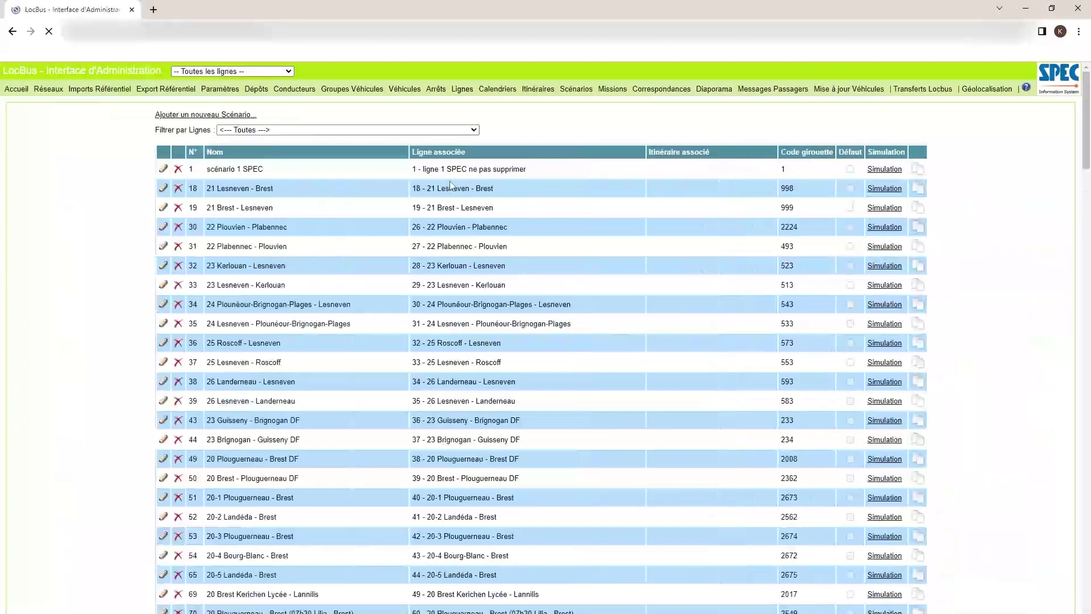
Filter the scenarios by line 21561 Ploudaniel - Lesneven and open the matching scenario for editing.
click(419, 130)
drag(421, 149, 442, 287)
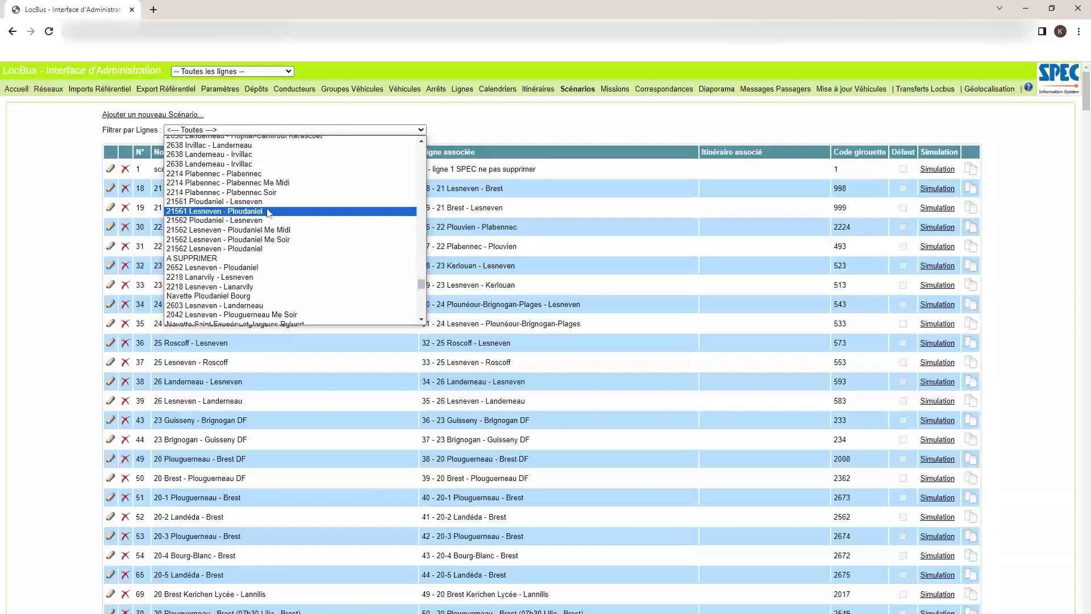
click(267, 202)
click(305, 169)
Save the scenario after checking the next-stop announcements for Le Ruat-Pontic and Kervreach, and open its simulation.
scroll(518, 293, down, 5)
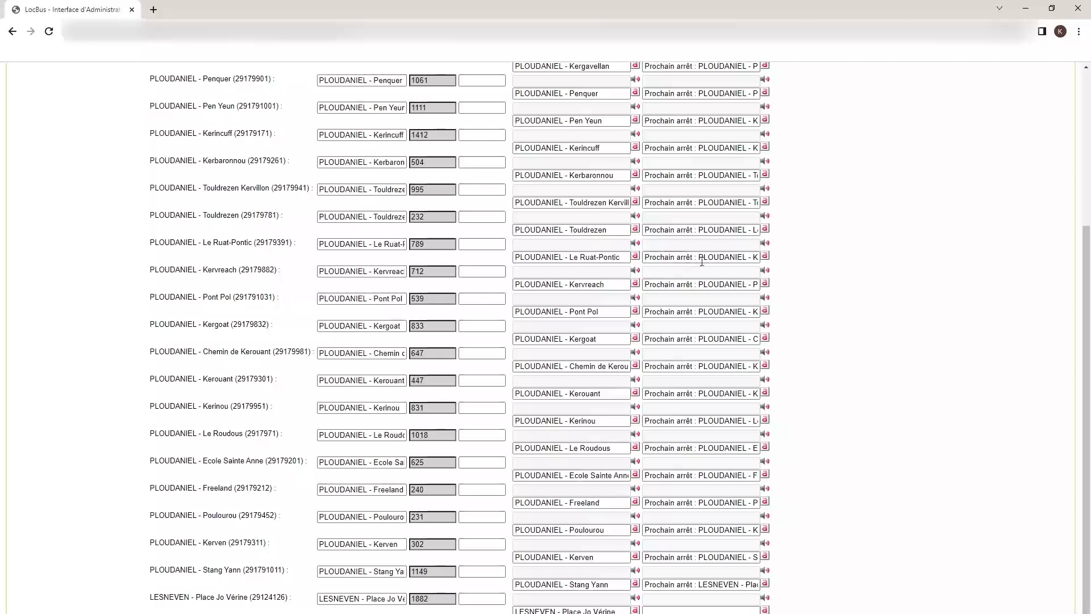
drag(704, 259, 847, 273)
drag(692, 284, 851, 293)
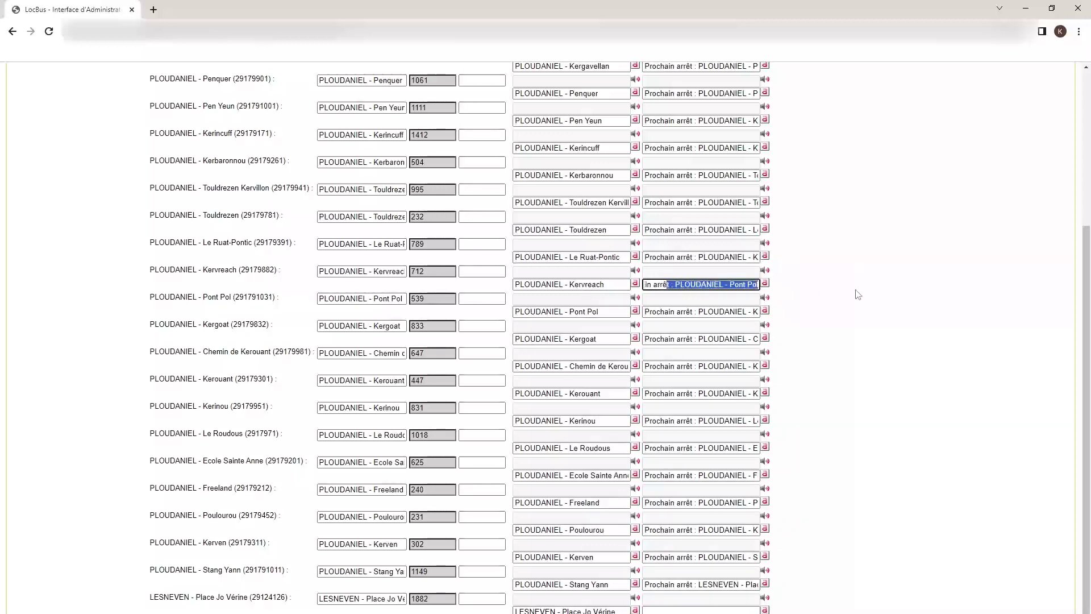
key(Return)
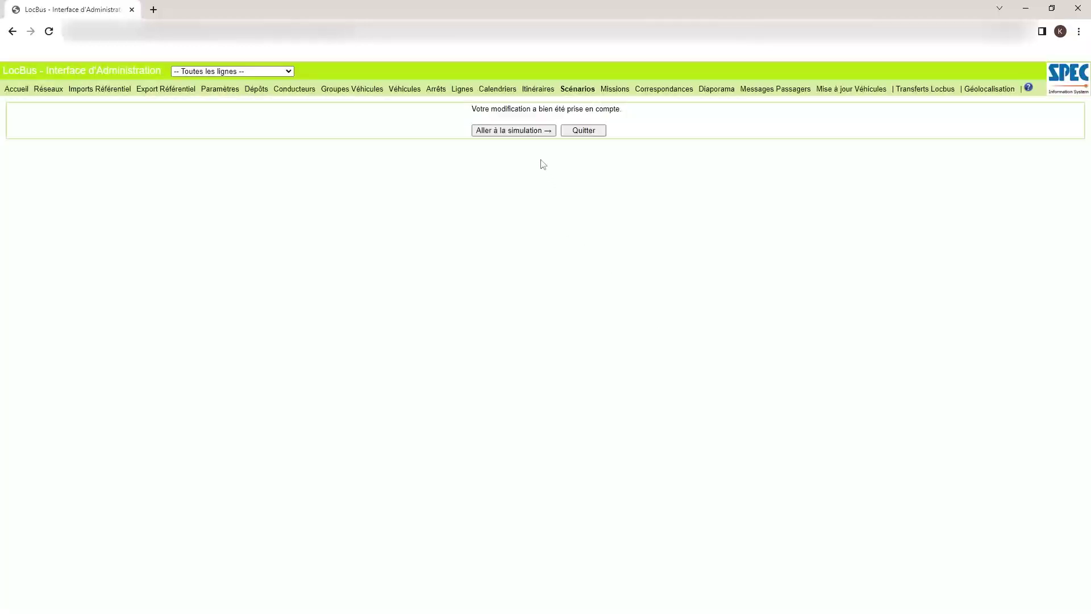
click(524, 130)
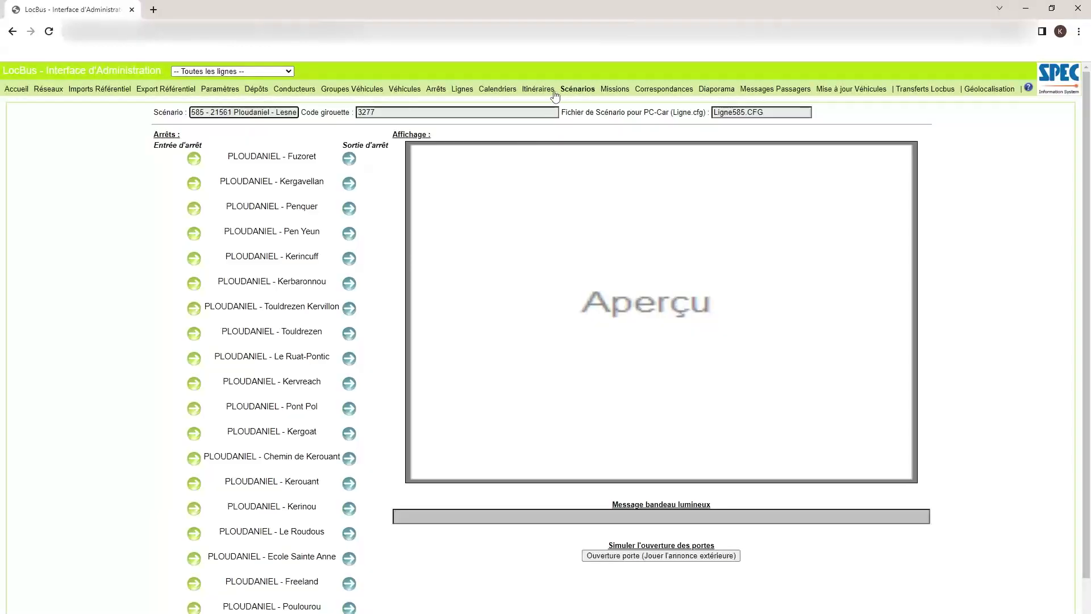
Filter the itineraries by line 21561 Ploudaniel - Lesneven and open the itinerary's stop timetable for editing.
click(537, 89)
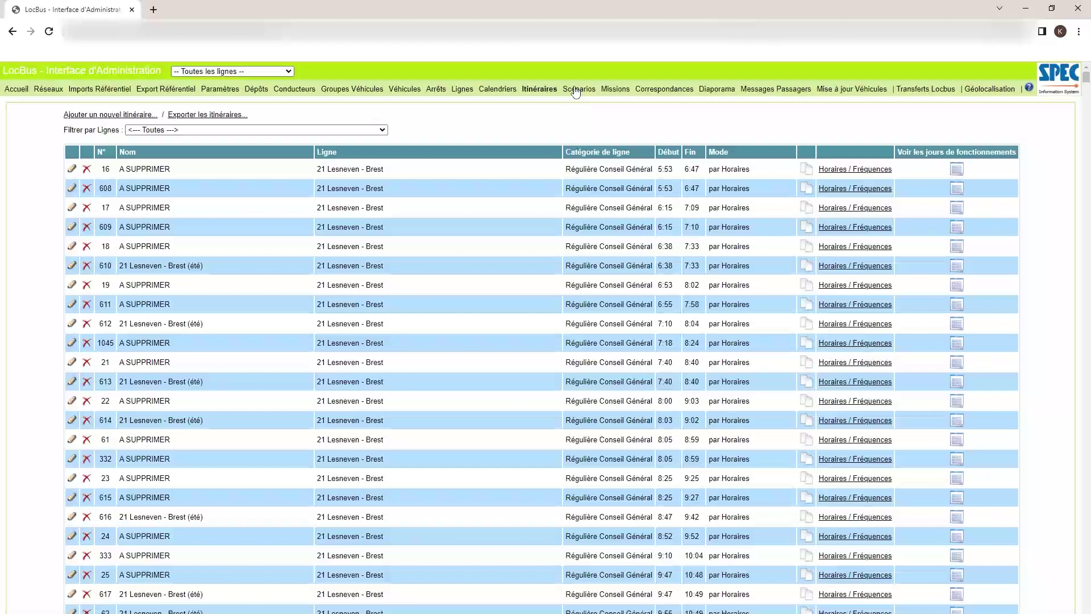
click(379, 130)
scroll(380, 321, down, 10)
scroll(380, 322, up, 10)
scroll(380, 291, up, 7)
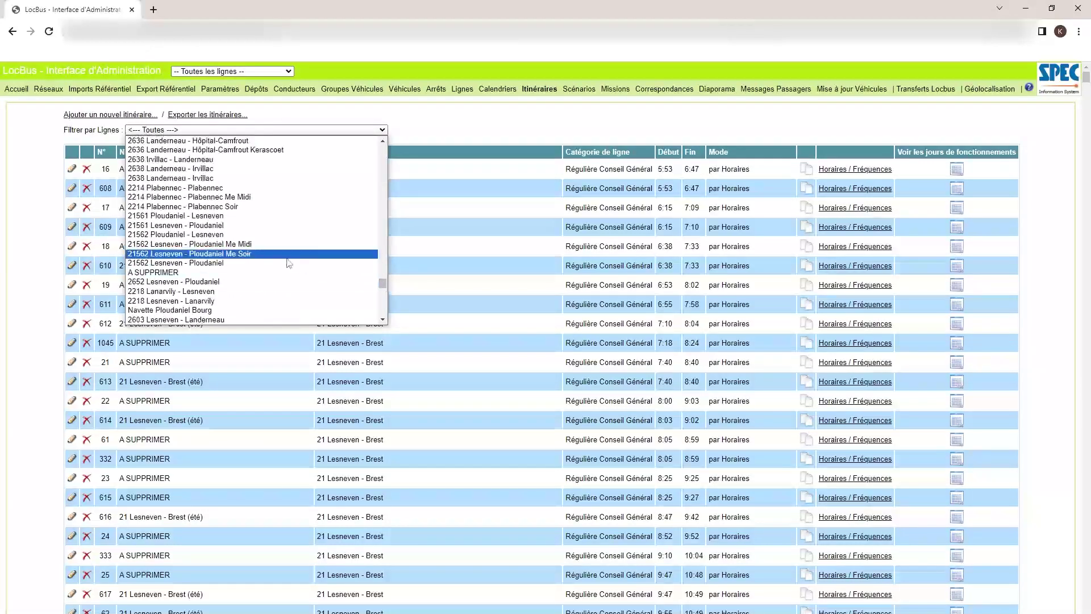
click(239, 217)
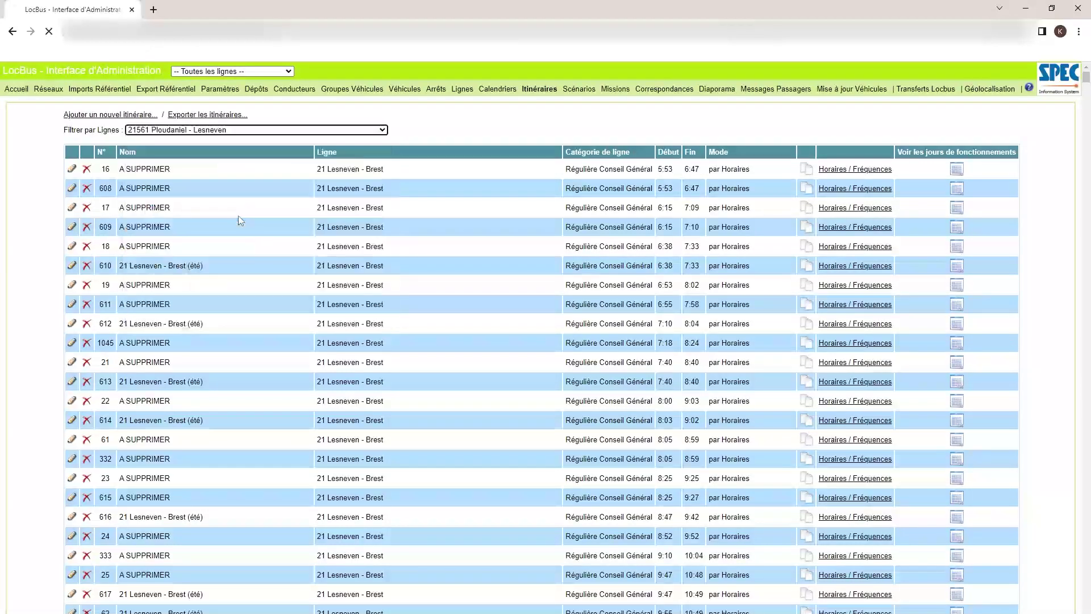
click(225, 169)
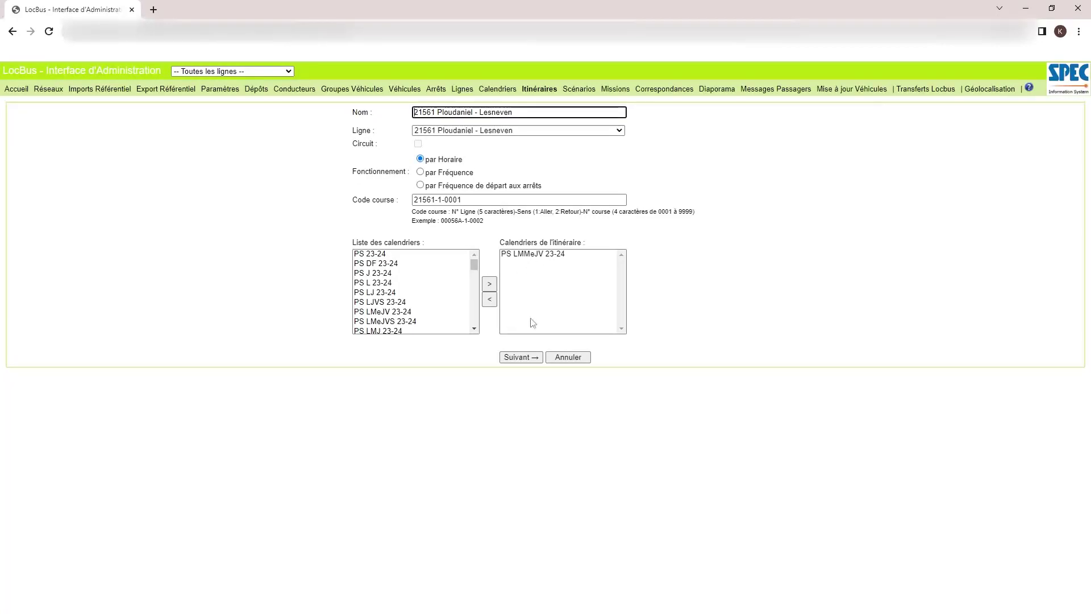
click(532, 357)
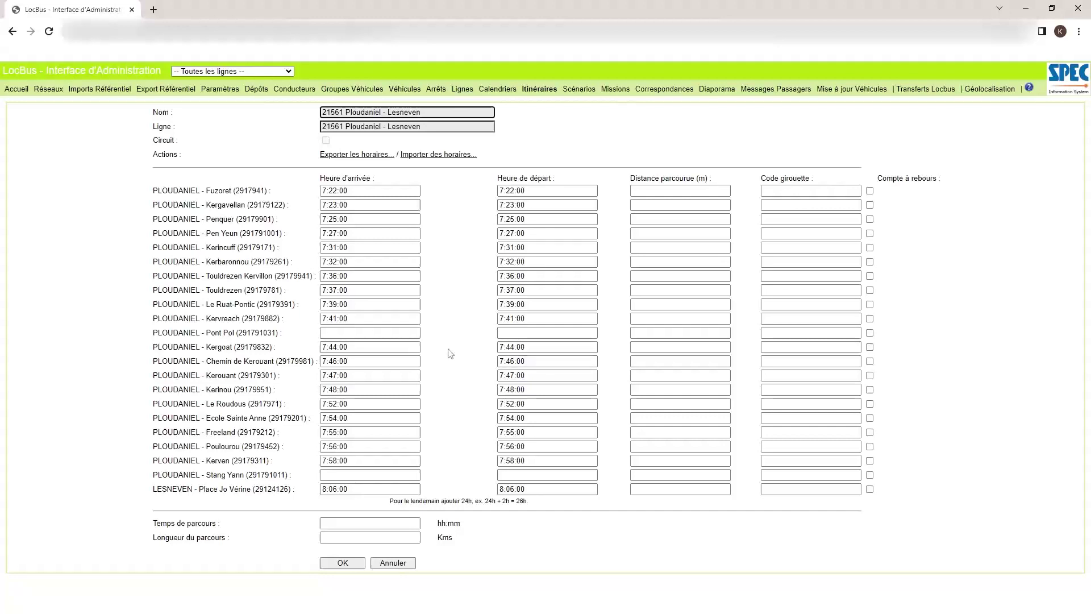
Look up the Pont Pol time in the 21561 workbook and set that stop's arrival time to 7:42 in the itinerary.
click(335, 333)
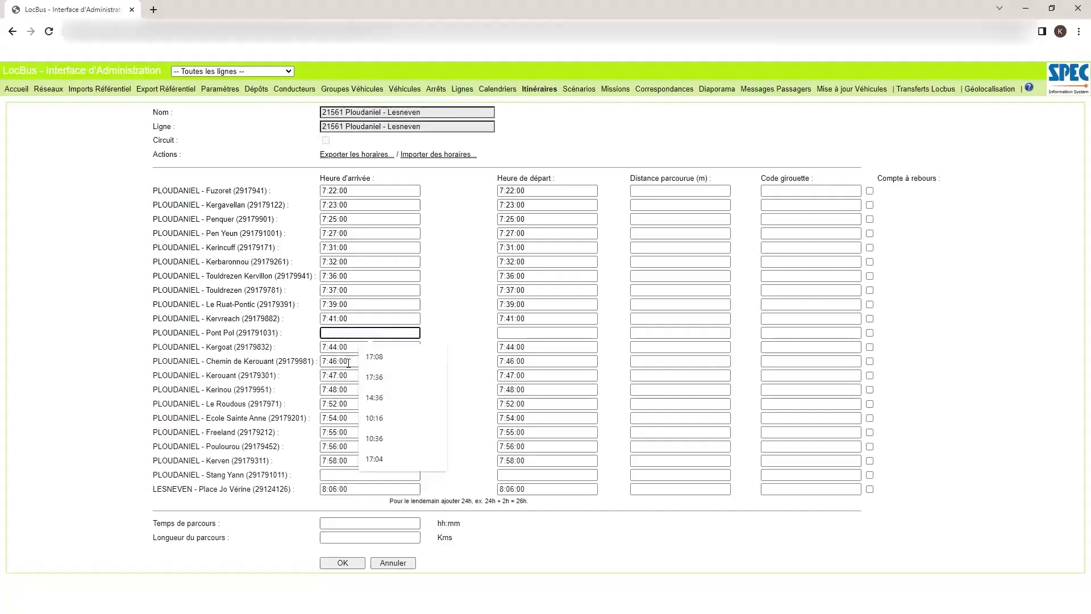
click(105, 313)
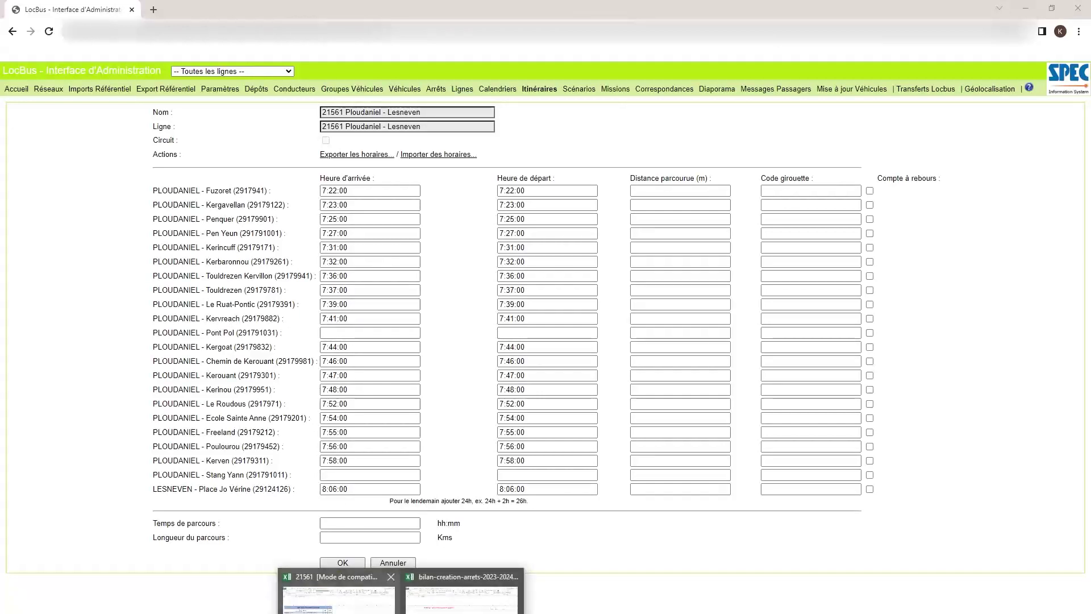
click(330, 594)
click(211, 412)
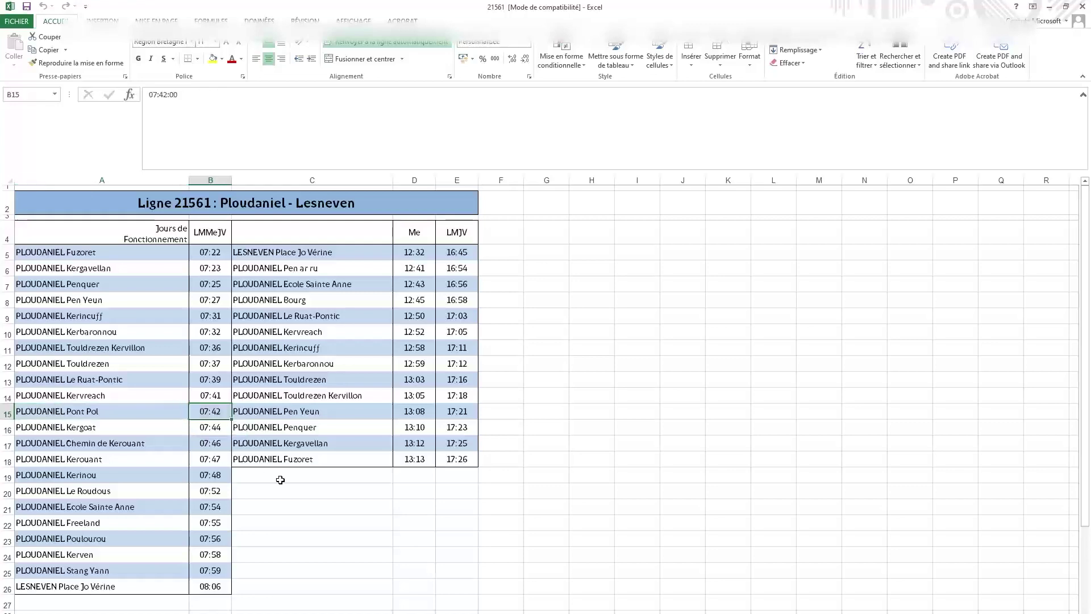
key(alt+Tab)
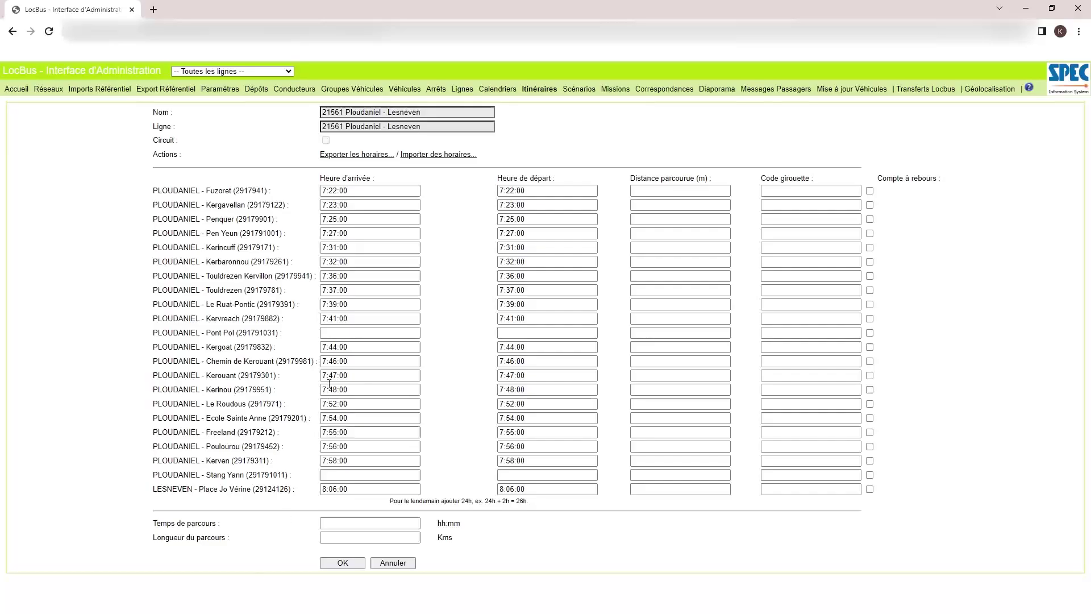
click(338, 334)
text(7:)
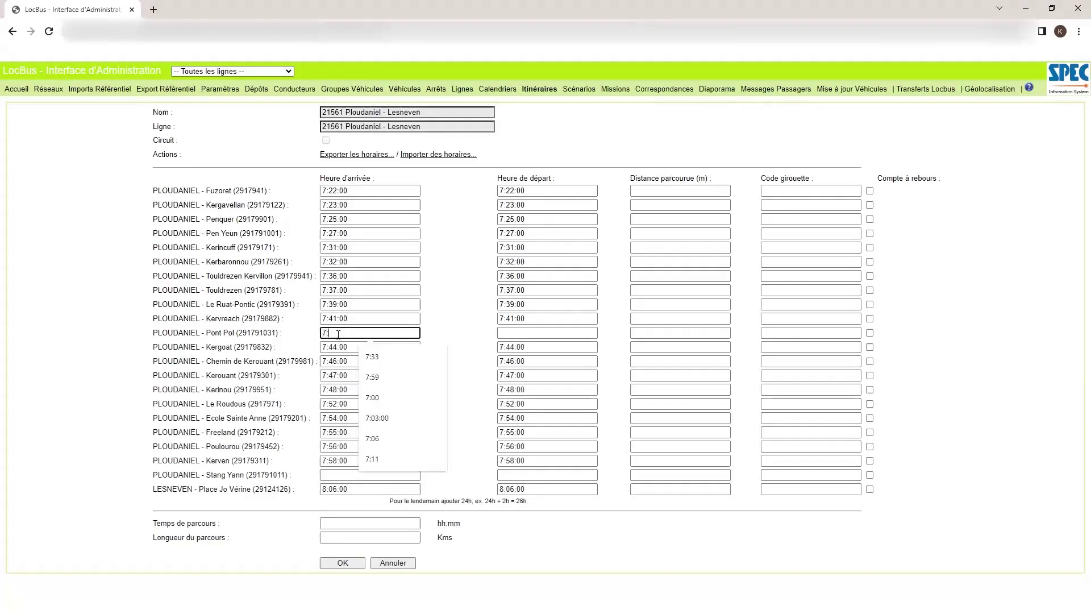
text(42)
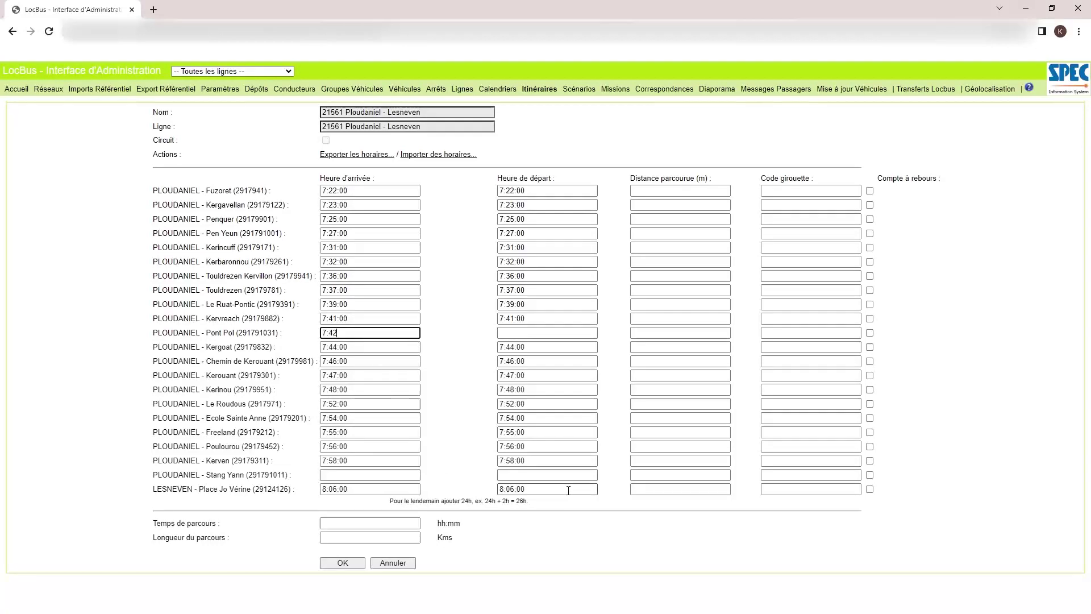
Look up the Stang Yann time in the 21561 workbook and set that stop's arrival time to 7:59 in the itinerary.
drag(205, 479, 255, 477)
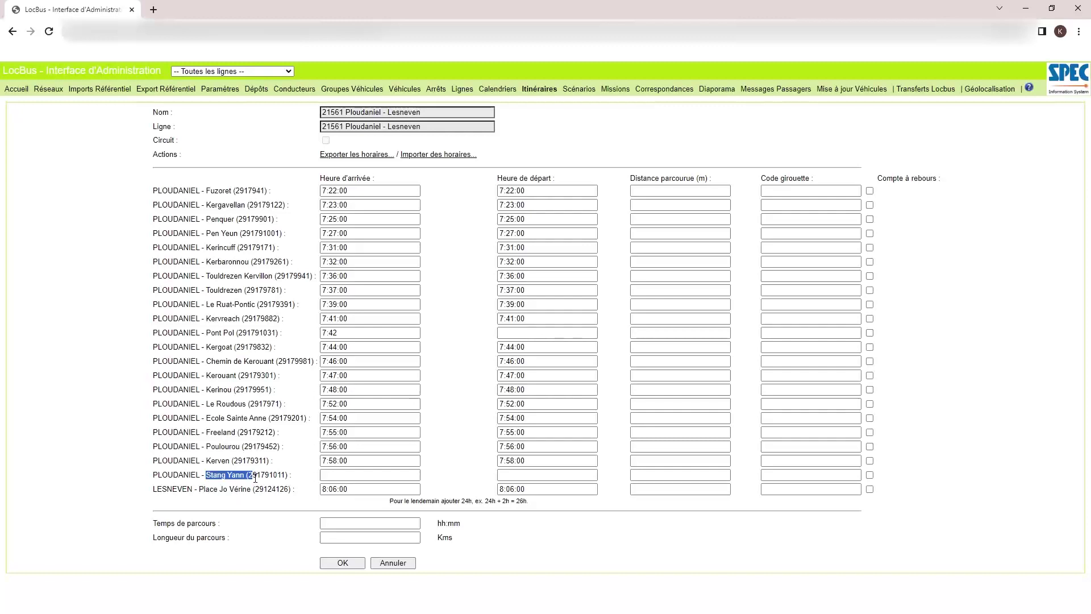
click(341, 475)
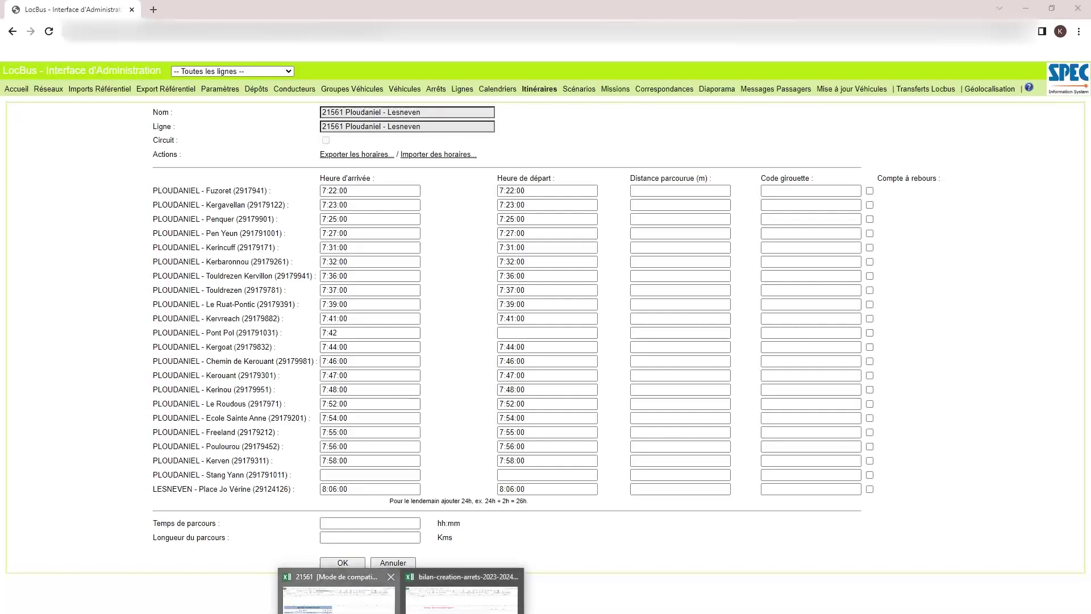
click(338, 591)
click(196, 572)
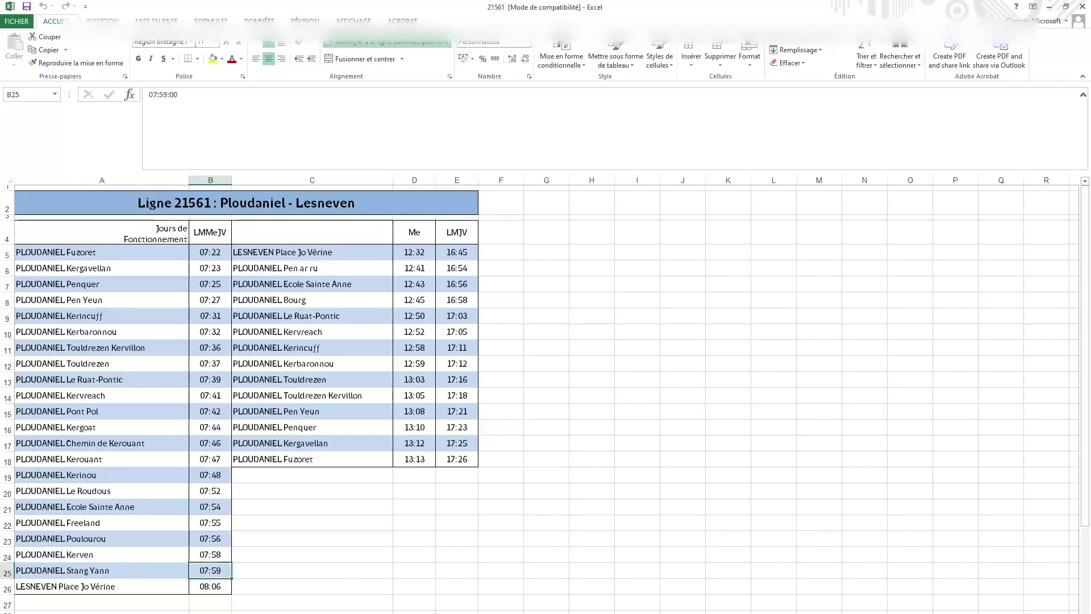
key(alt+Tab)
click(341, 475)
text(7:59)
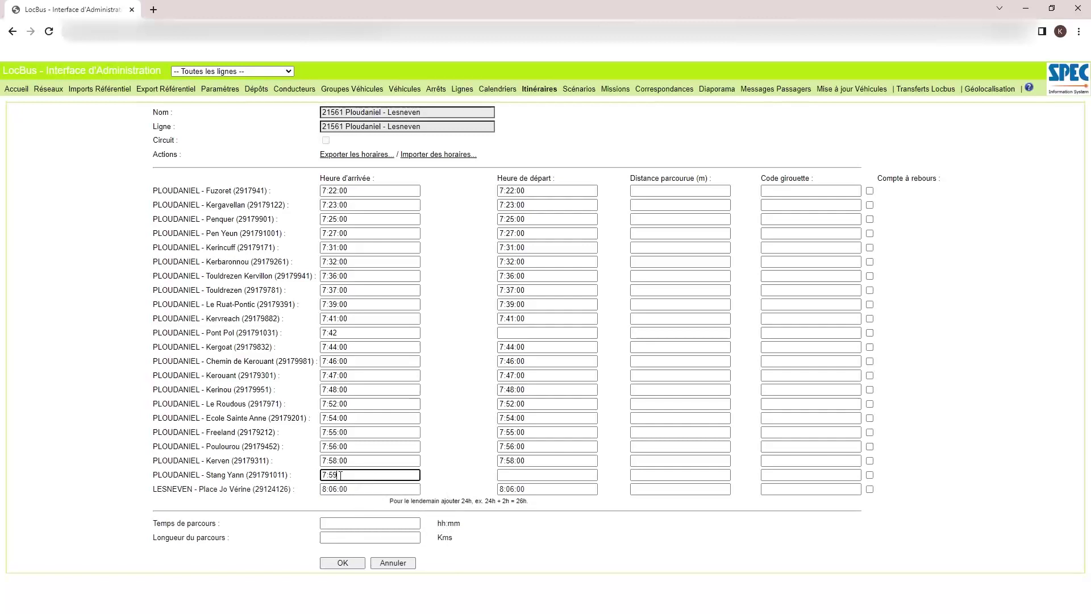
Recheck the Pont Pol and Stang Yann arrival times against the 21561 workbook and save the itinerary timetable.
double_click(344, 332)
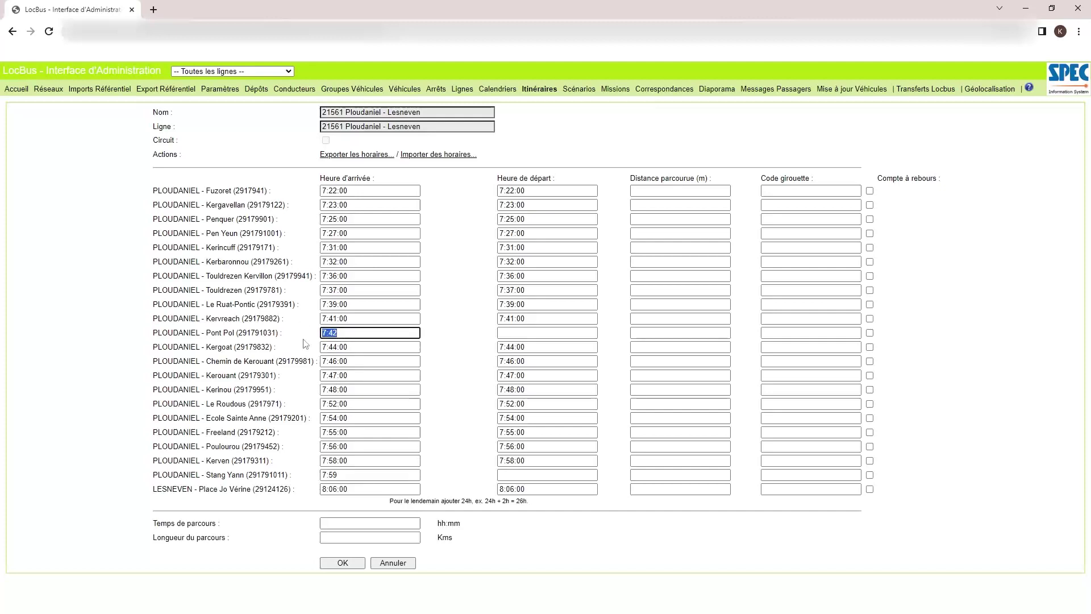
click(349, 317)
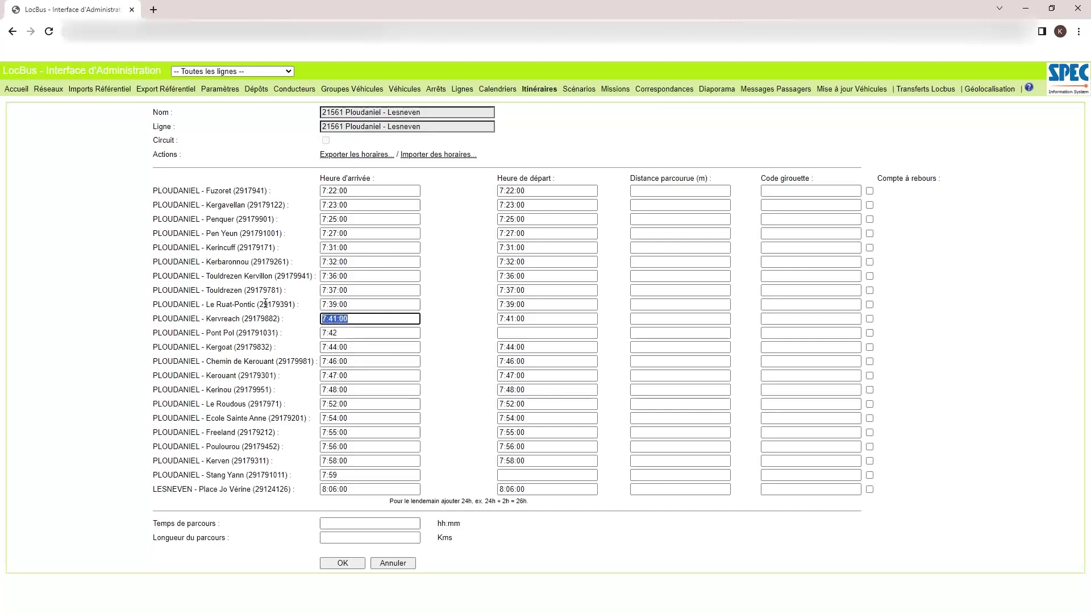
click(352, 334)
mouse_move(402, 611)
click(339, 591)
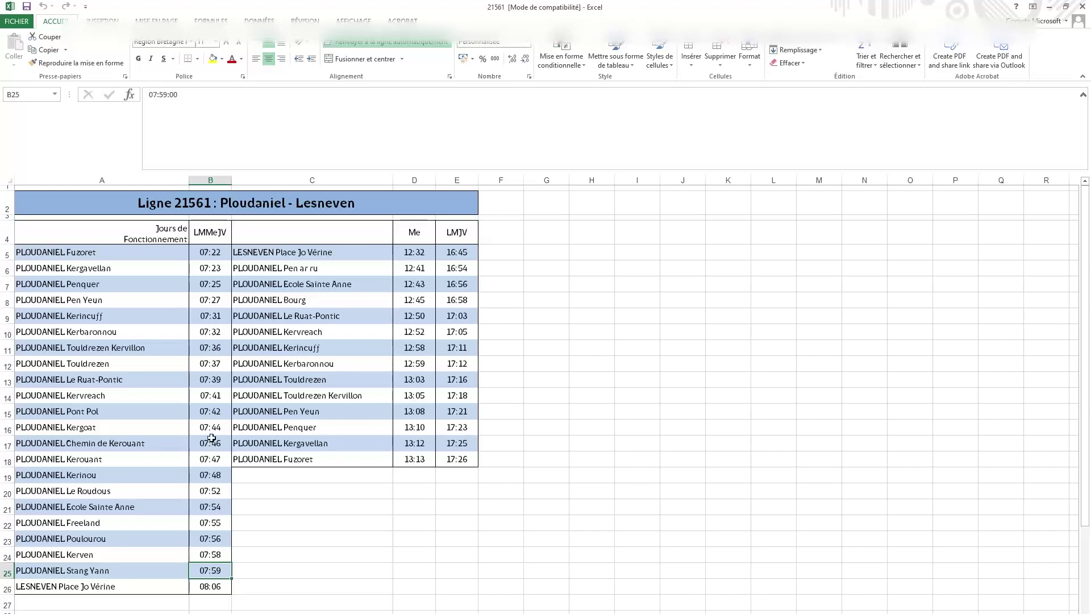
drag(212, 416, 76, 417)
click(401, 611)
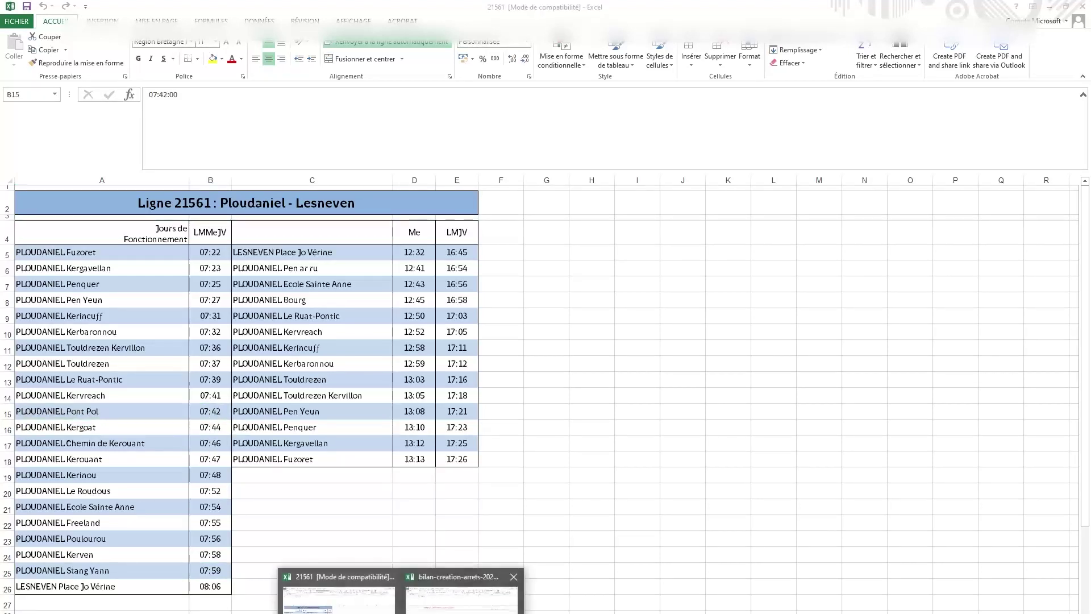
click(370, 591)
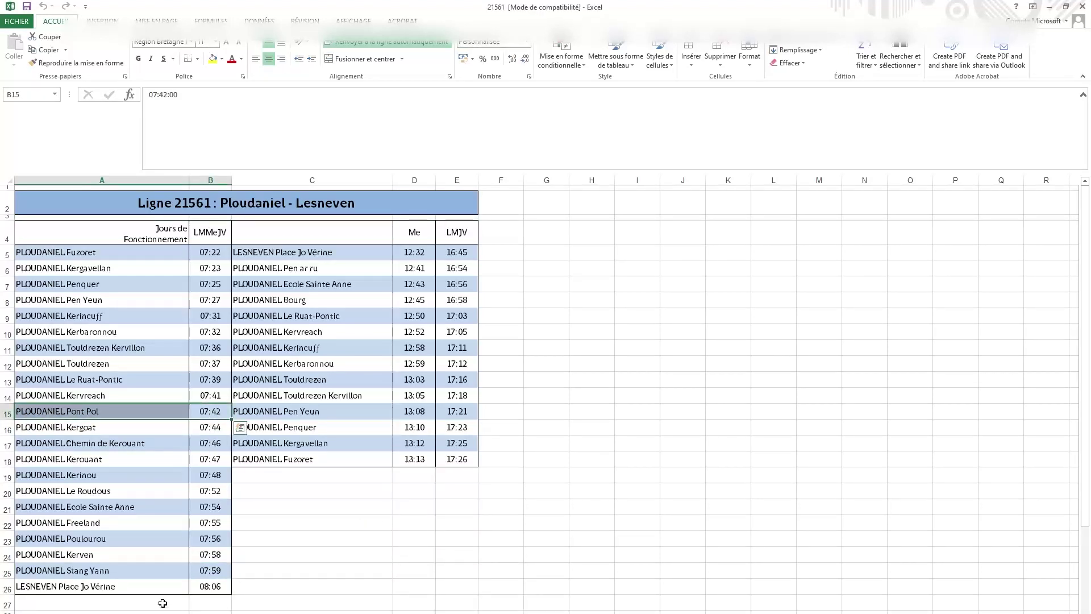
click(199, 574)
key(alt+Tab)
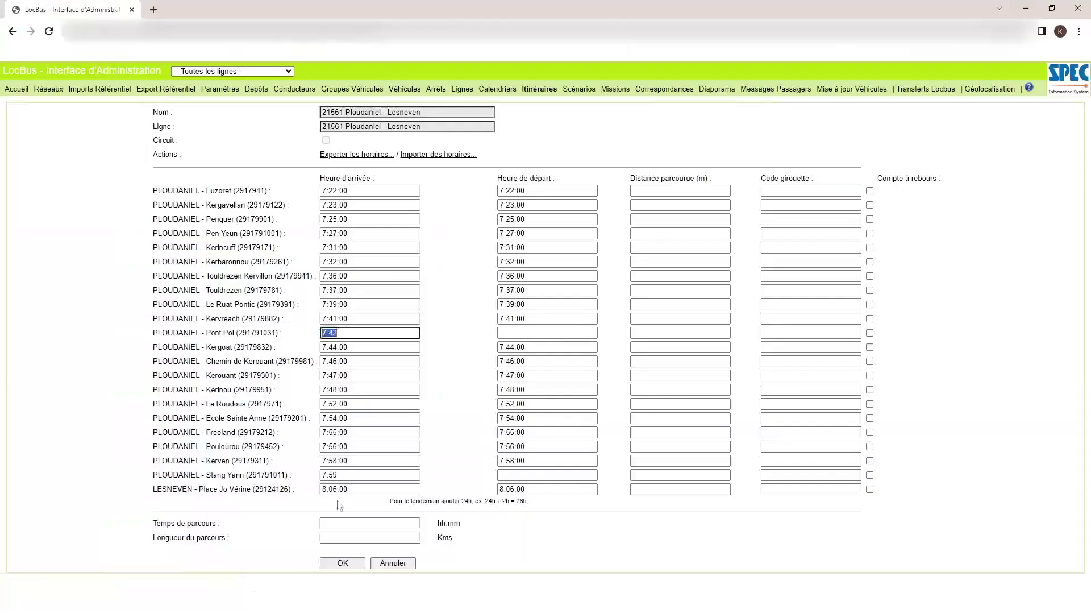
drag(348, 476, 237, 471)
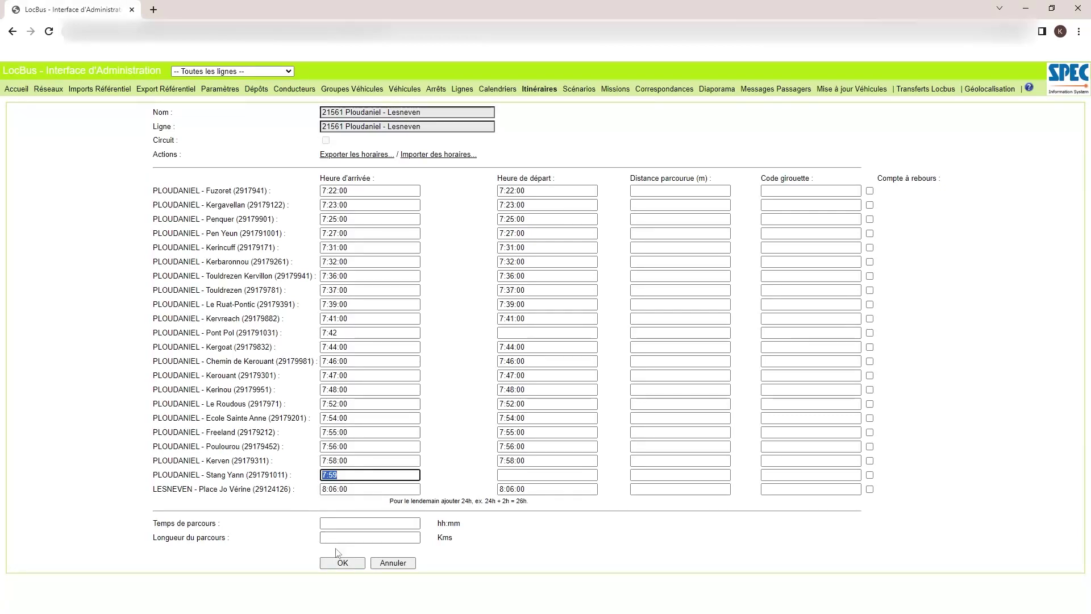
click(341, 563)
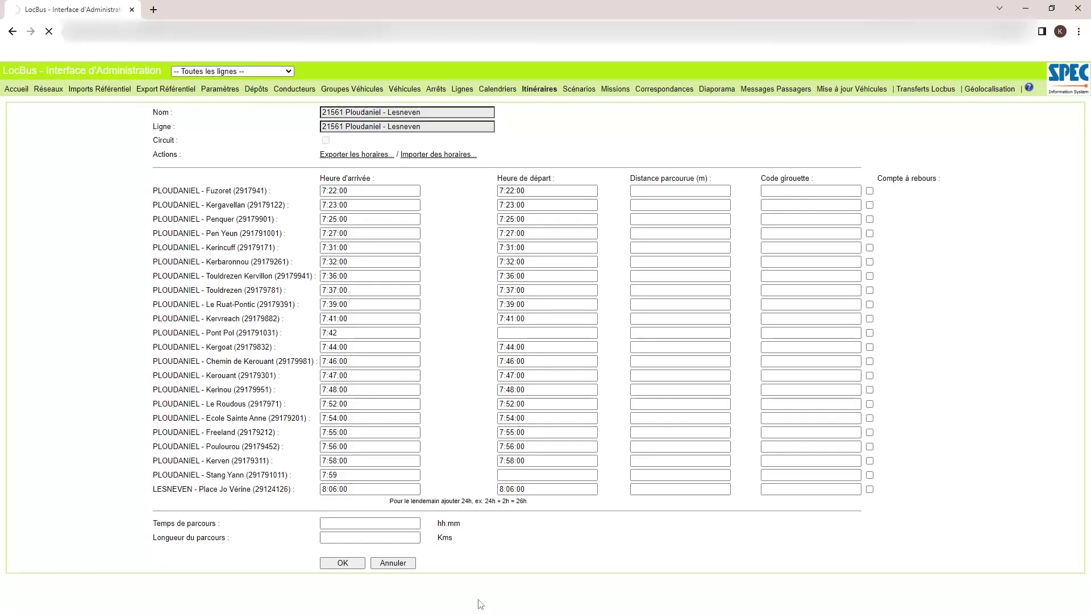